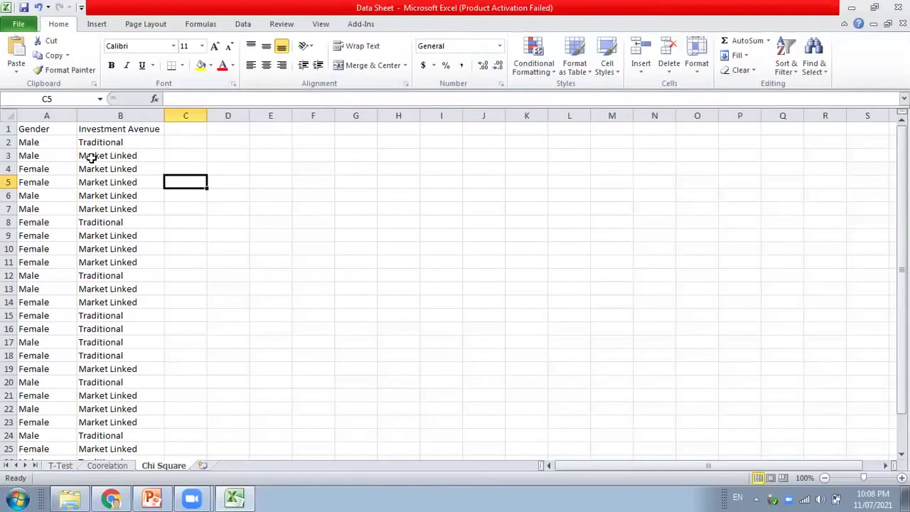
# Step: Examine the Gender and Investment Avenue columns and the categories recorded in each
pyautogui.moveTo(44, 127); pyautogui.dragTo(116, 288)
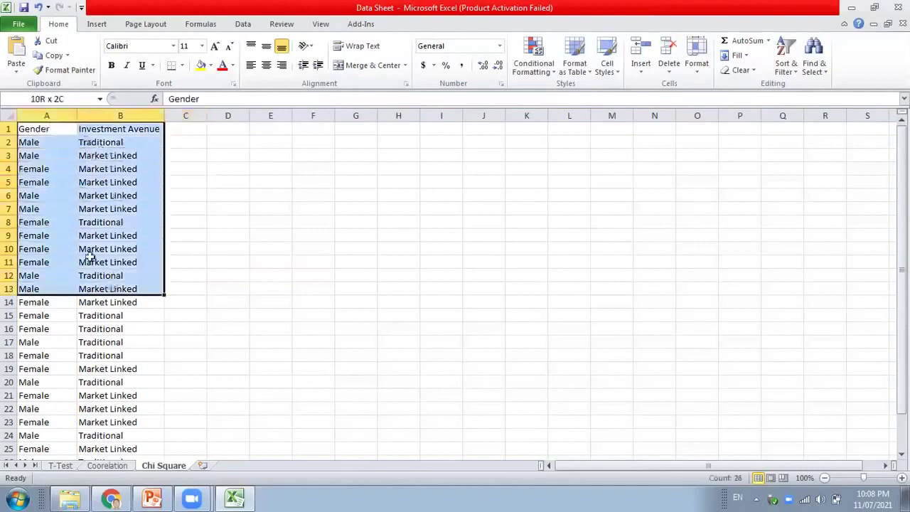
pyautogui.click(43, 190)
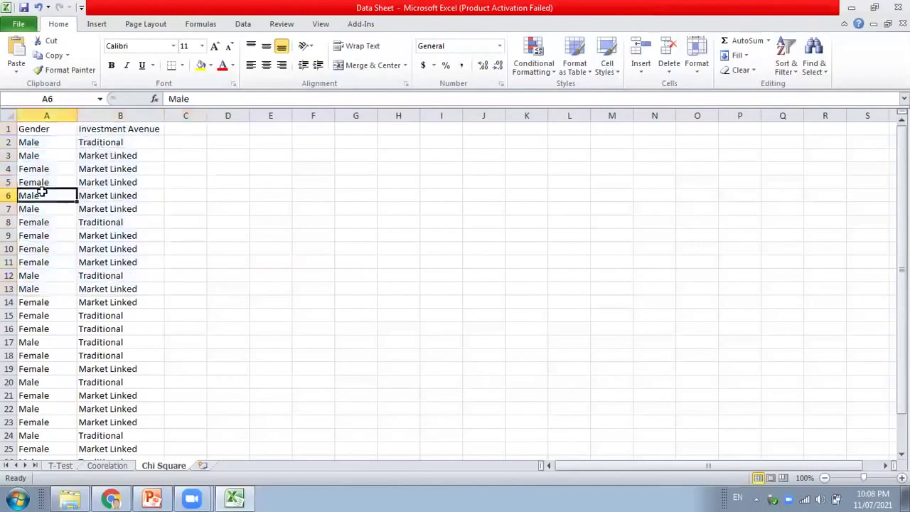
pyautogui.click(128, 128)
pyautogui.click(37, 130)
pyautogui.click(113, 127)
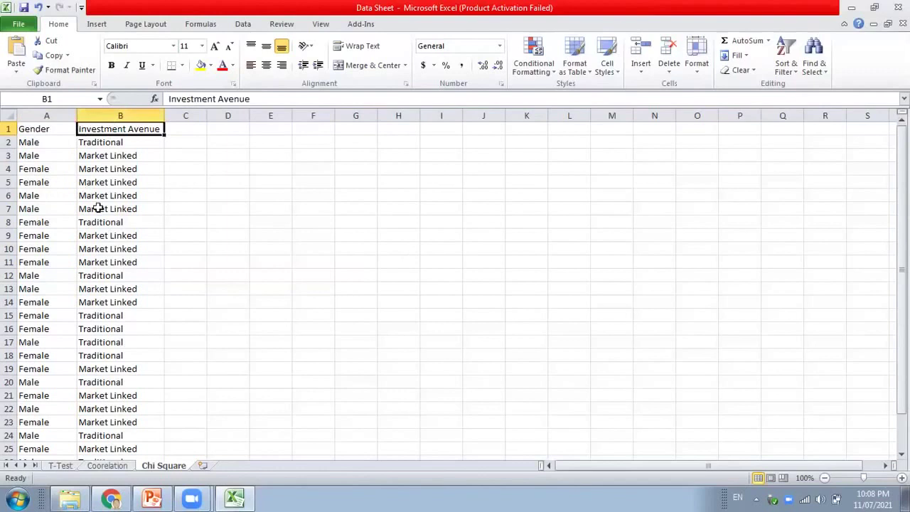
pyautogui.moveTo(49, 145); pyautogui.dragTo(36, 329)
pyautogui.click(36, 183)
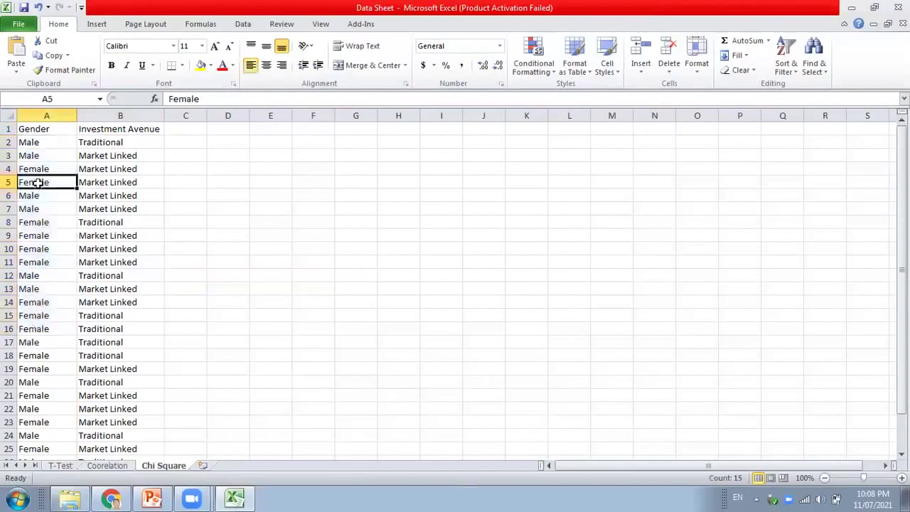
pyautogui.click(35, 221)
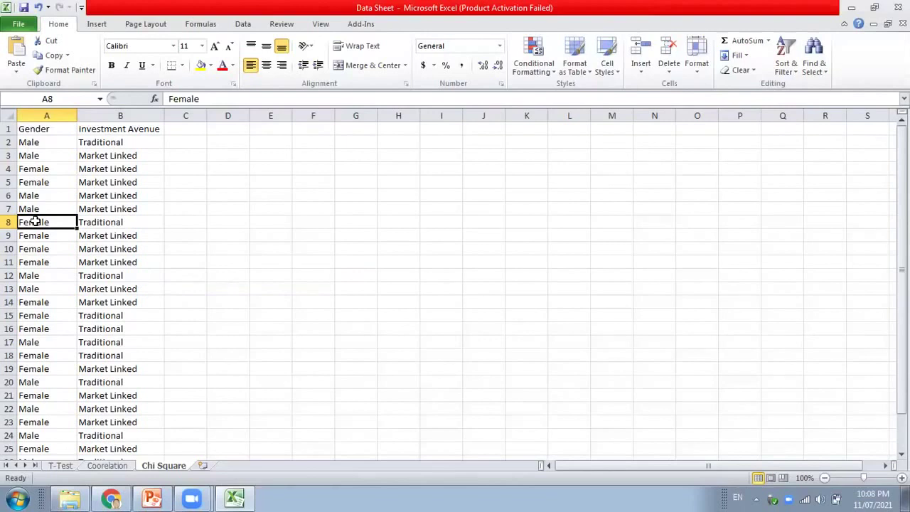
pyautogui.click(35, 313)
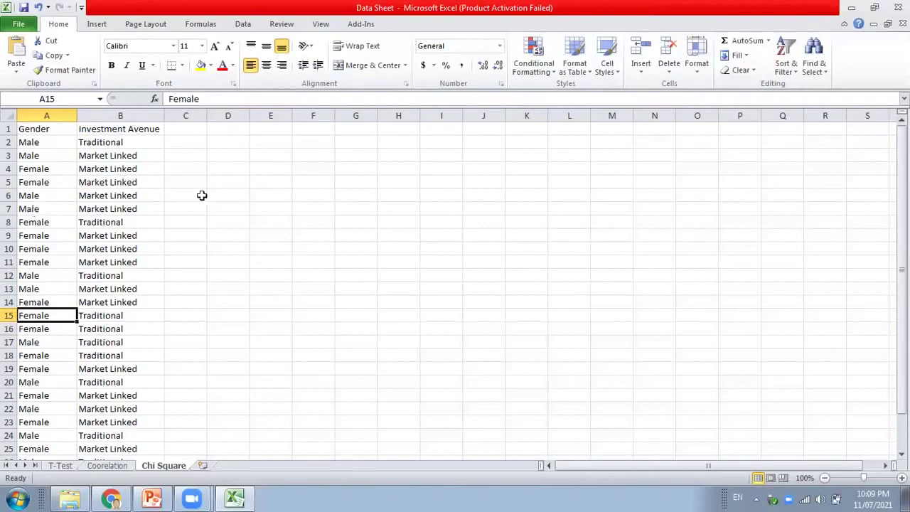
pyautogui.click(257, 198)
pyautogui.click(334, 197)
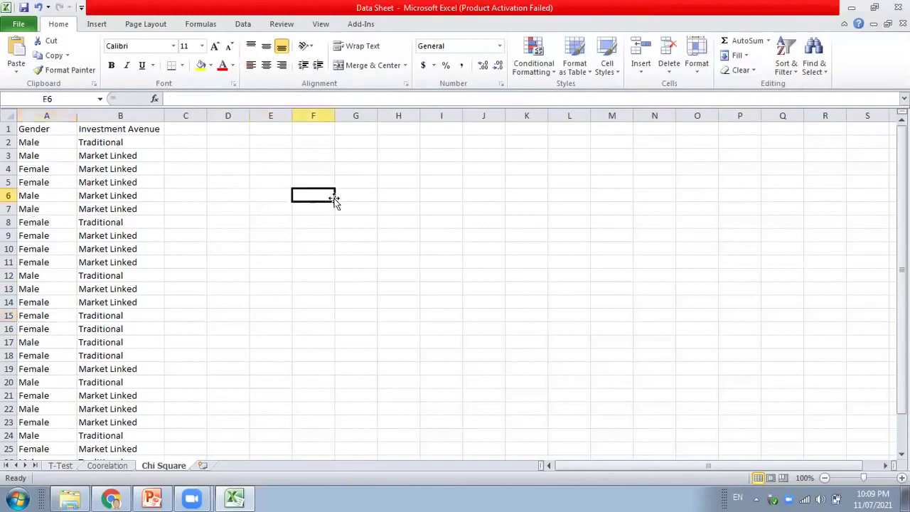
pyautogui.click(284, 201)
pyautogui.moveTo(290, 204); pyautogui.dragTo(346, 198)
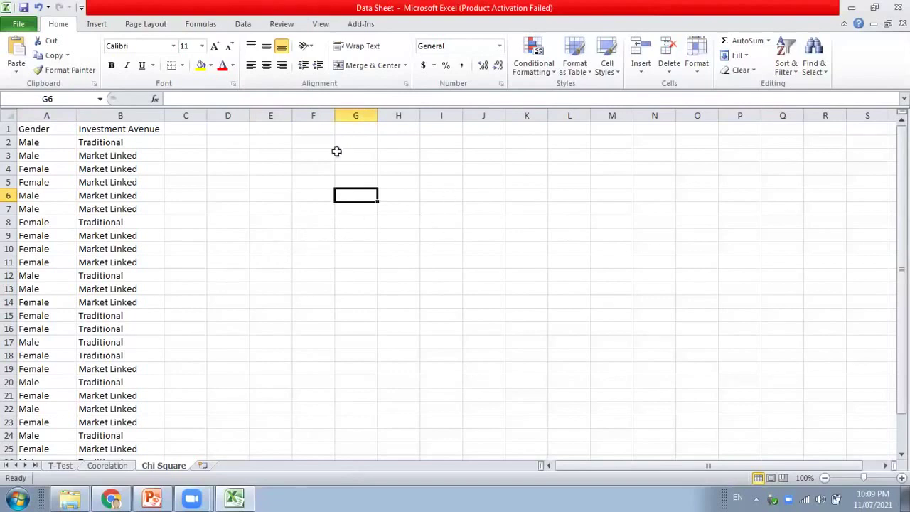
# Step: Insert a PivotTable from the data range A1:B28, placed at cell D7 of the existing Chi Square worksheet
pyautogui.click(235, 206)
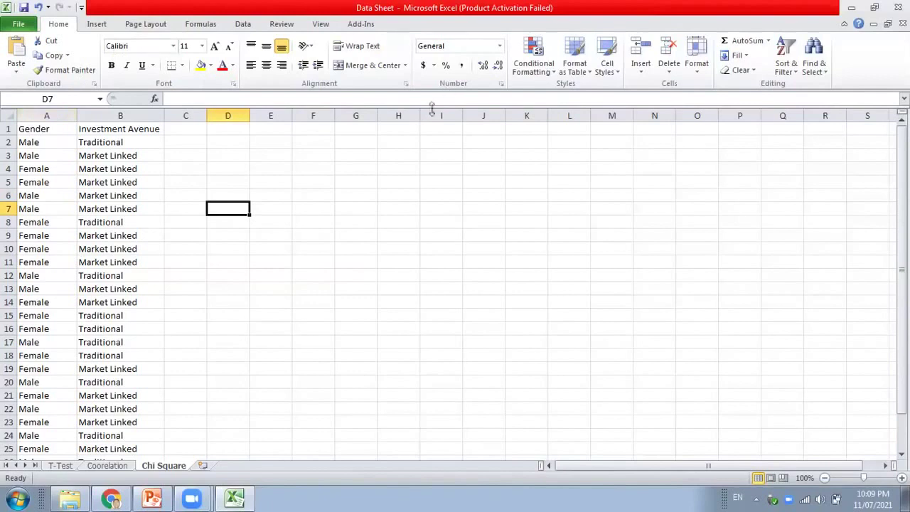
pyautogui.click(98, 25)
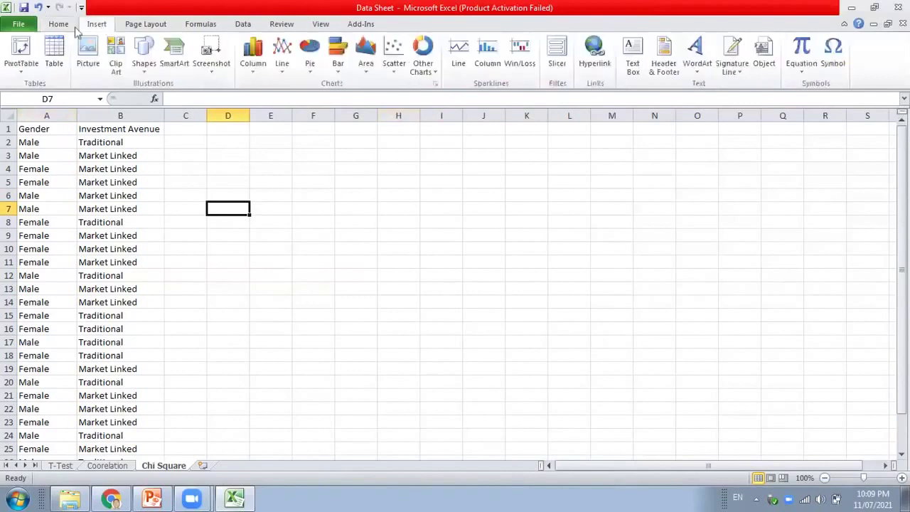
pyautogui.click(21, 74)
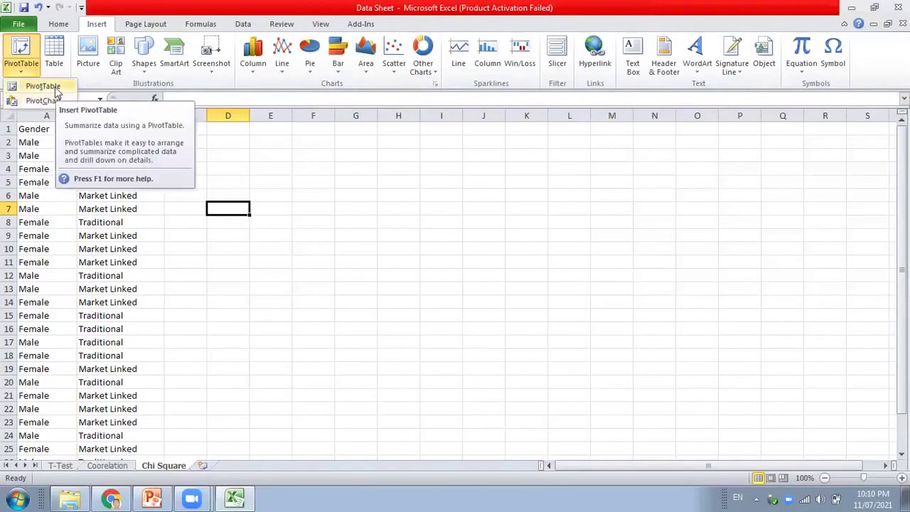
pyautogui.click(44, 86)
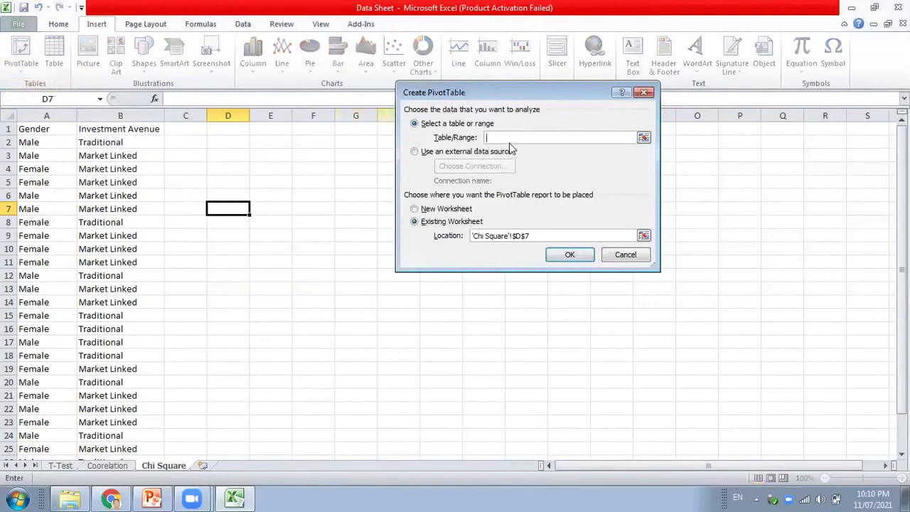
pyautogui.moveTo(43, 130); pyautogui.dragTo(123, 435)
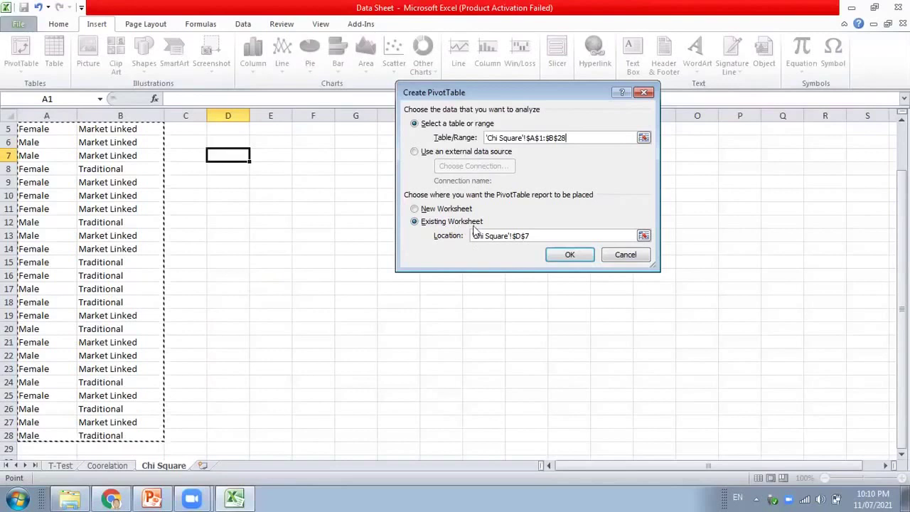
pyautogui.click(568, 254)
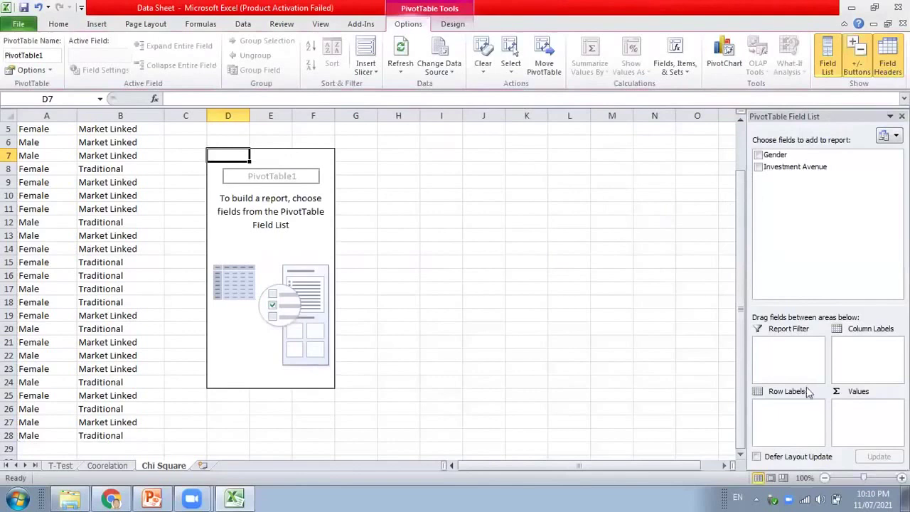
# Step: Lay out the PivotTable with Gender as column labels and Investment Avenue as both row labels and counted values
pyautogui.moveTo(770, 154); pyautogui.dragTo(867, 362)
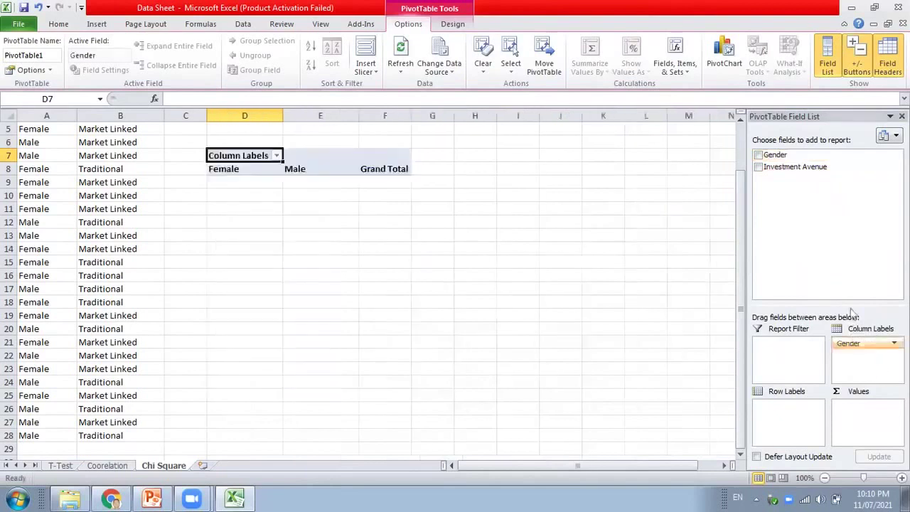
pyautogui.moveTo(800, 167); pyautogui.dragTo(796, 429)
pyautogui.moveTo(801, 171); pyautogui.dragTo(881, 433)
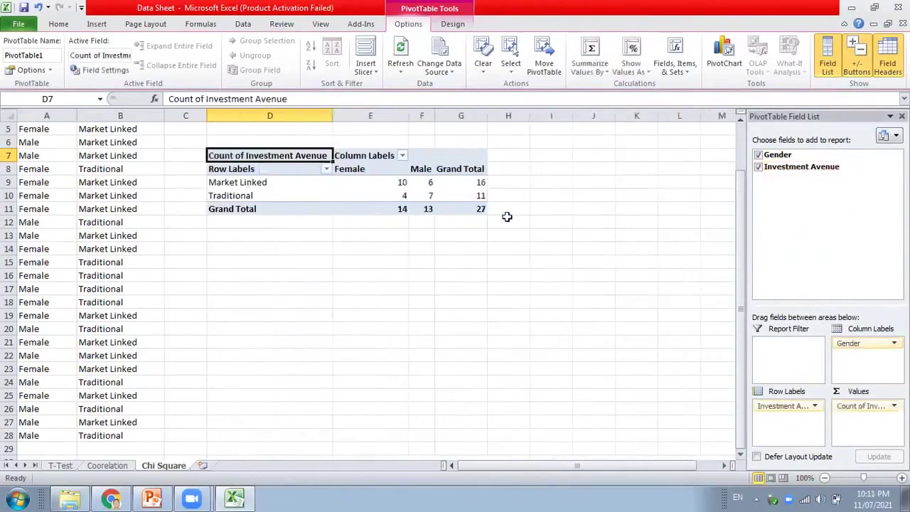
# Step: Copy the PivotTable's cells D8:G11 and place a static copy starting at D19 with Paste Special
pyautogui.press('Down')
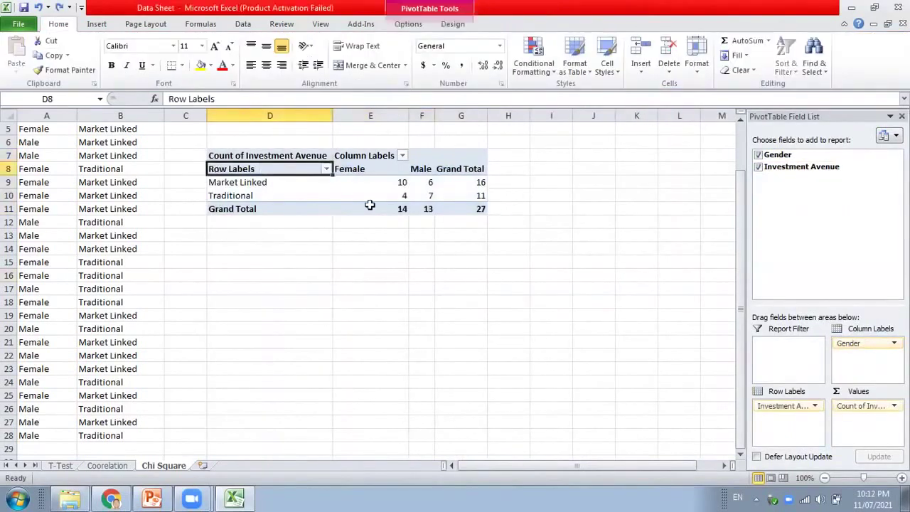
pyautogui.moveTo(262, 169); pyautogui.dragTo(458, 206)
pyautogui.hotkey('ctrl', 'c')
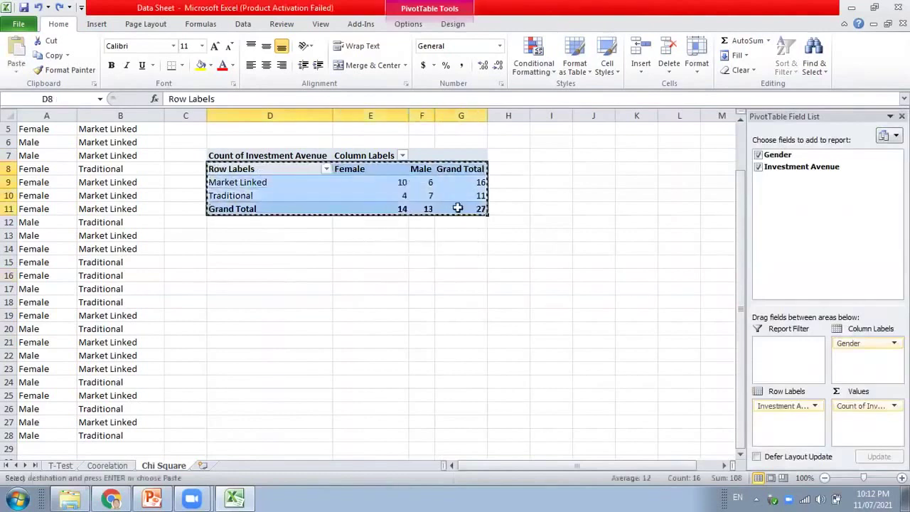
pyautogui.click(271, 318)
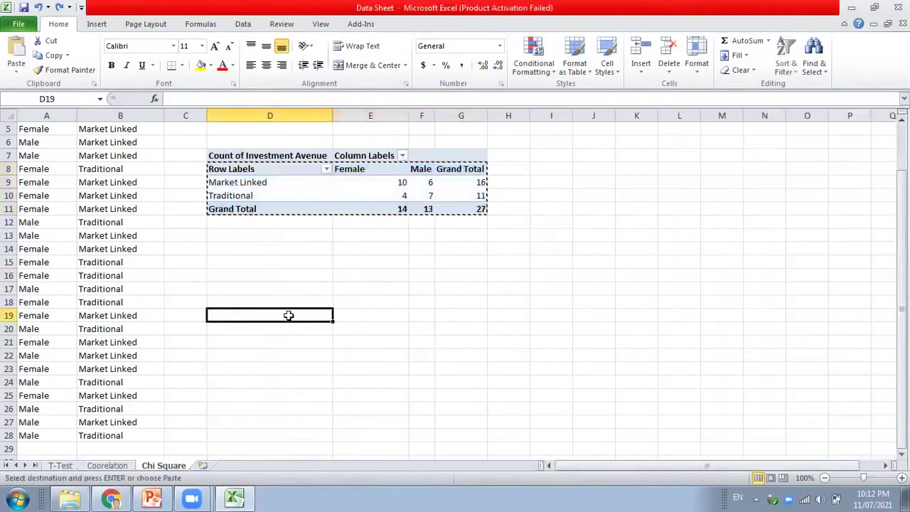
pyautogui.rightClick(289, 315)
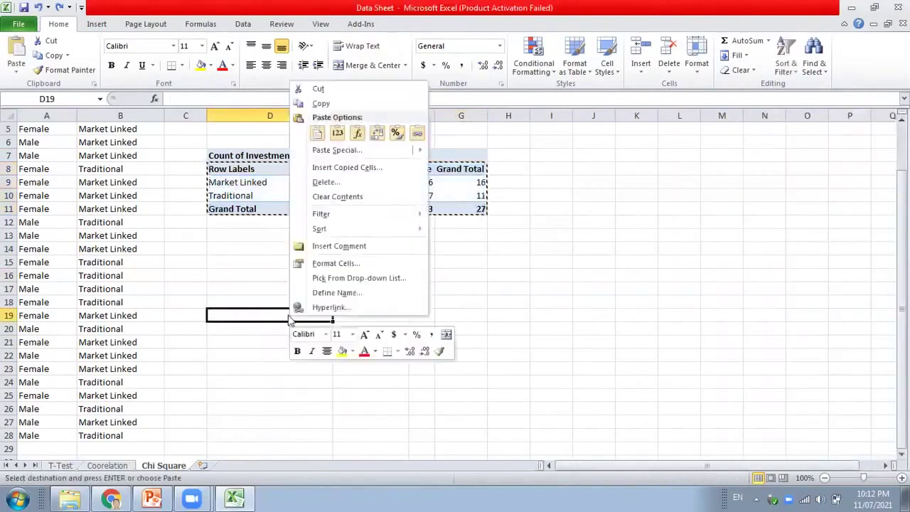
pyautogui.click(337, 150)
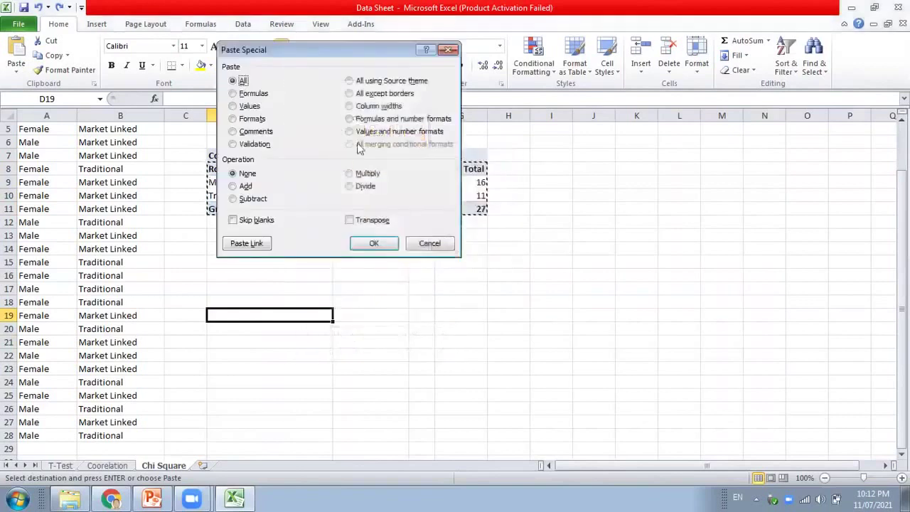
pyautogui.click(371, 108)
pyautogui.click(372, 241)
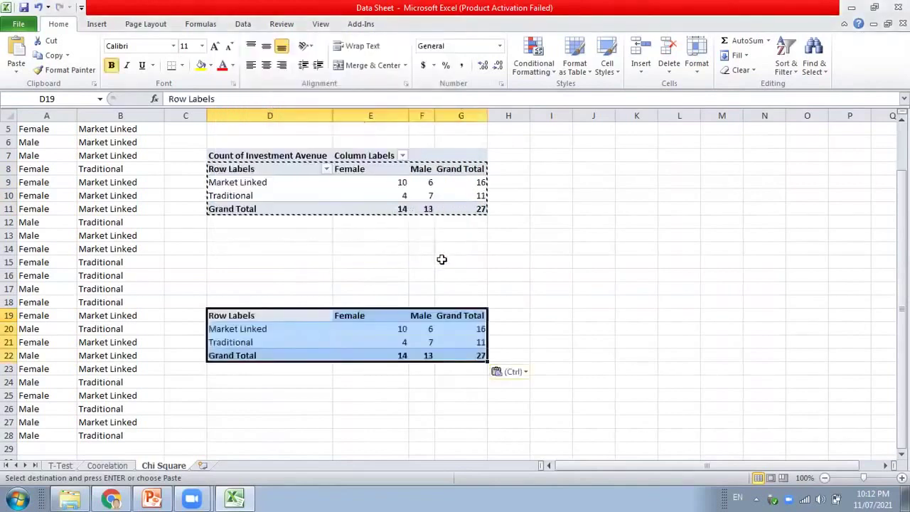
# Step: Try to edit the Female Market Linked count in the PivotTable, and overwrite it with dsf in the pasted copy
pyautogui.click(566, 300)
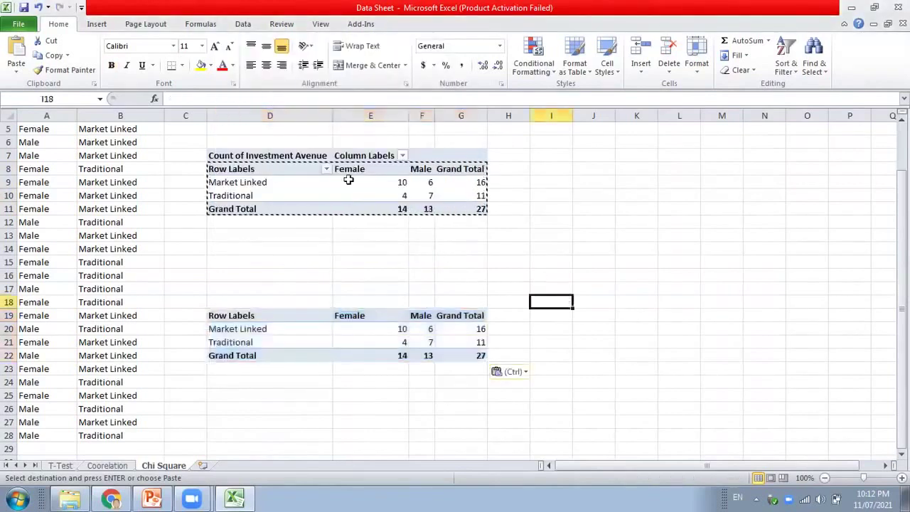
pyautogui.click(348, 180)
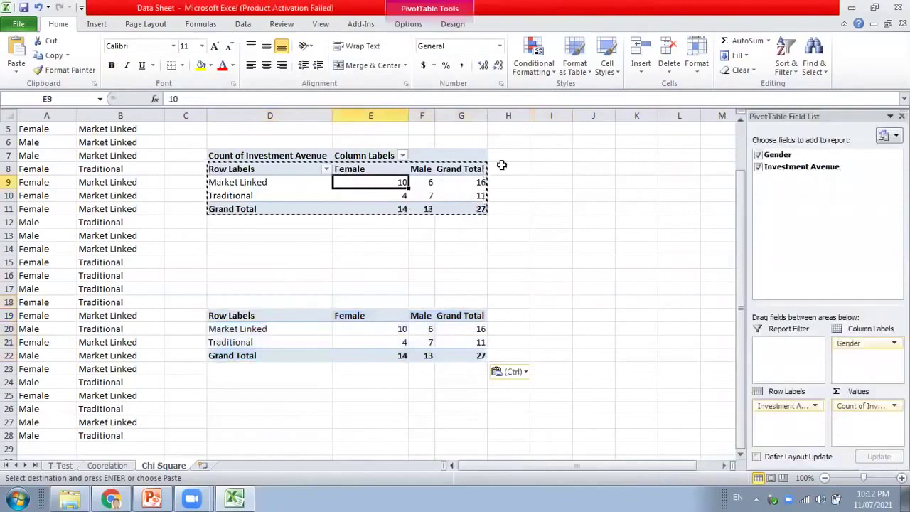
pyautogui.press('Return')
pyautogui.press('Return')
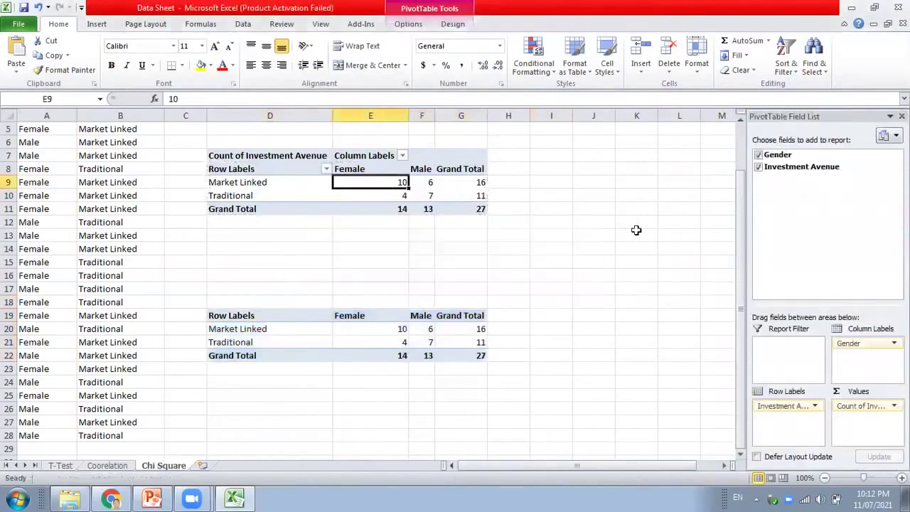
pyautogui.click(392, 328)
pyautogui.write('dsf')
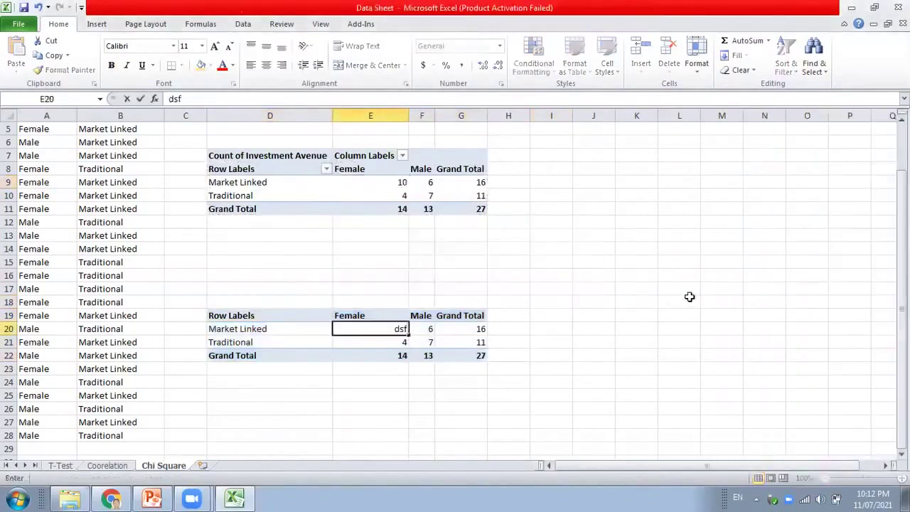
pyautogui.press('Escape')
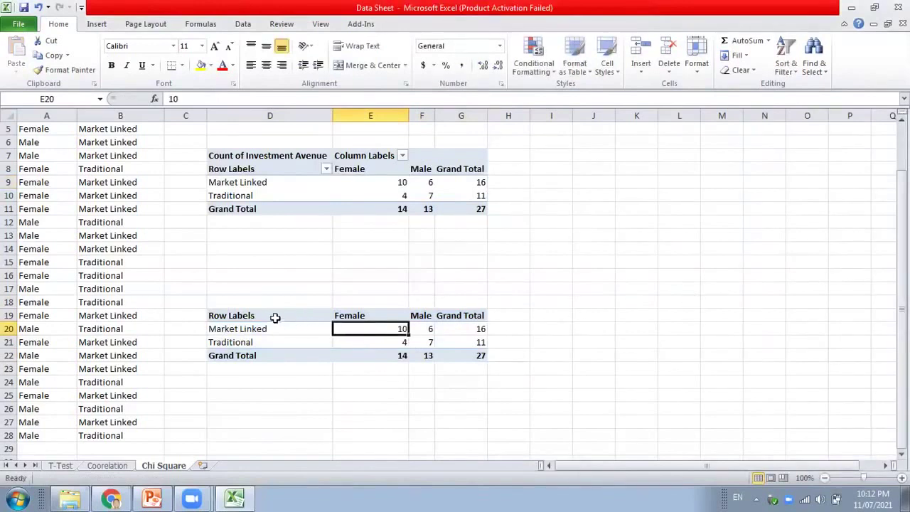
# Step: Center the contents of the pasted contingency table in D19:G22
pyautogui.moveTo(284, 318); pyautogui.dragTo(445, 355)
pyautogui.hotkey('alt', 'h')
pyautogui.press('a')
pyautogui.press('c')
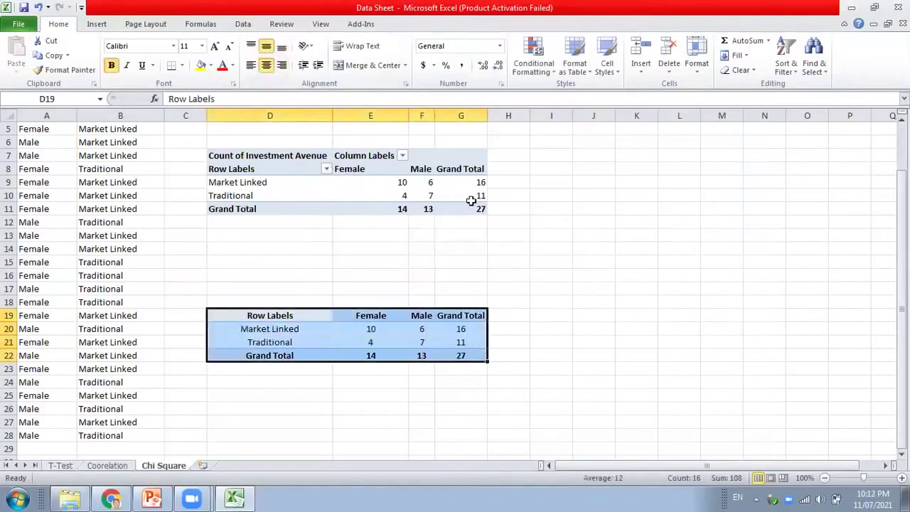
pyautogui.moveTo(471, 202)
pyautogui.click(422, 329)
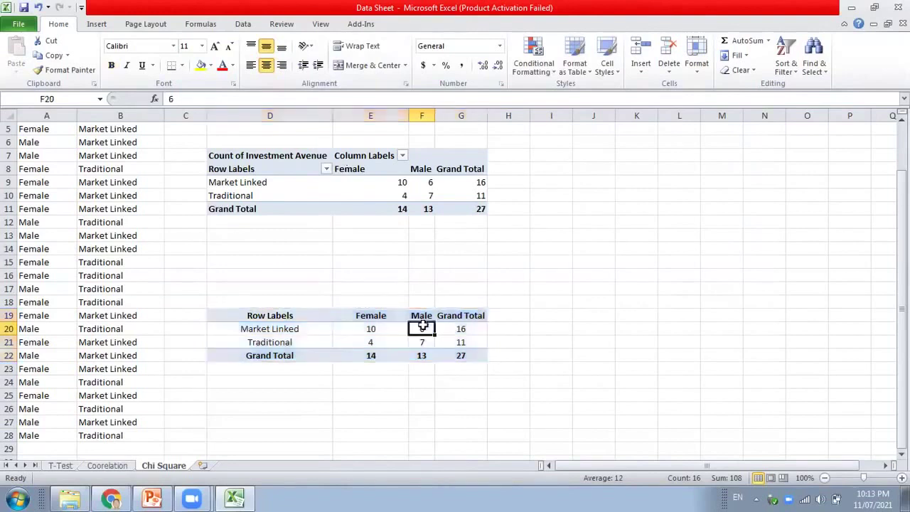
# Step: Fill the header row and the Grand Total row of the pasted table with yellow
pyautogui.moveTo(303, 316); pyautogui.dragTo(458, 315)
pyautogui.click(201, 65)
pyautogui.click(299, 364)
pyautogui.moveTo(296, 350); pyautogui.dragTo(461, 355)
pyautogui.click(201, 65)
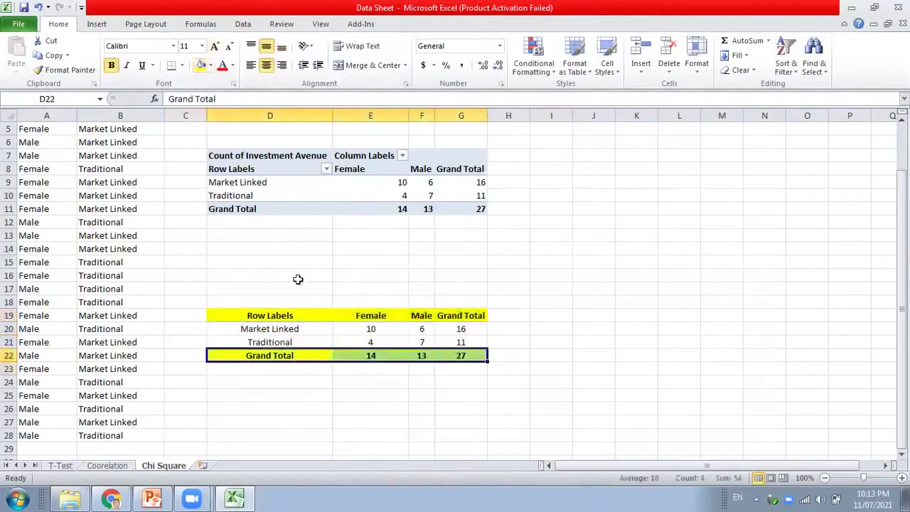
# Step: Apply all borders to the pasted table in D19:G22
pyautogui.moveTo(260, 318); pyautogui.dragTo(455, 350)
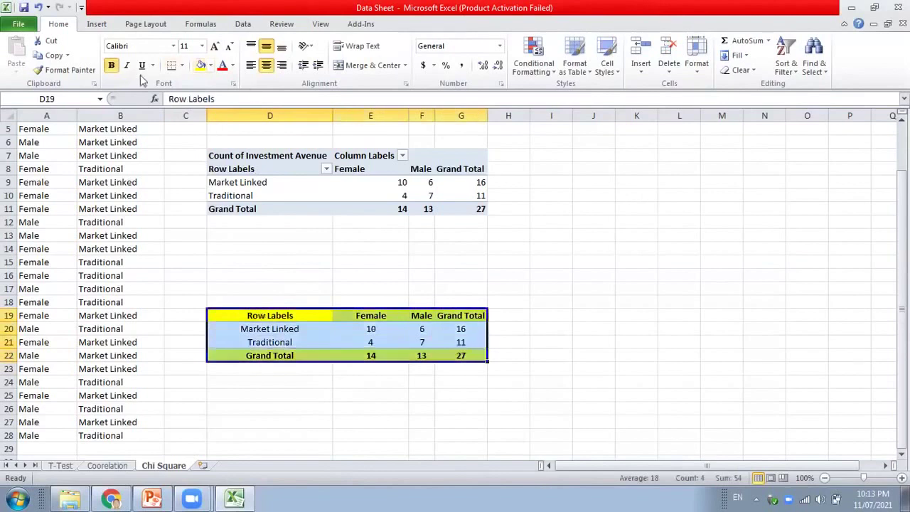
pyautogui.click(182, 65)
pyautogui.click(203, 172)
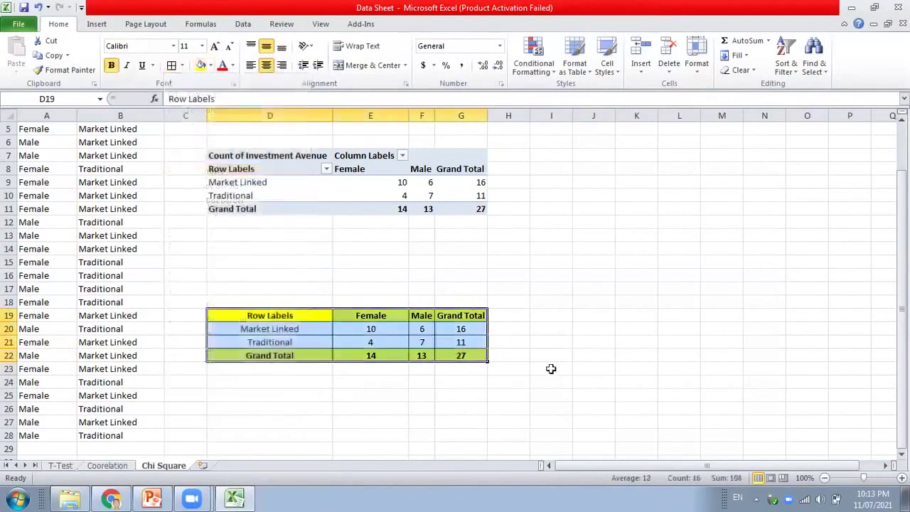
pyautogui.click(551, 368)
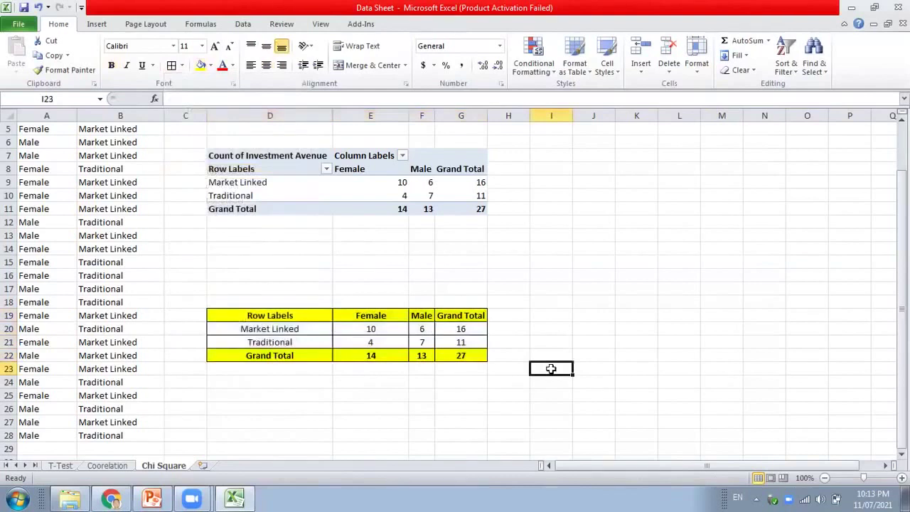
# Step: Insert a PivotChart with its PivotTable from the data in A1:B28, placed in the existing Chi Square worksheet at C9
pyautogui.scroll(2, 142, 235)
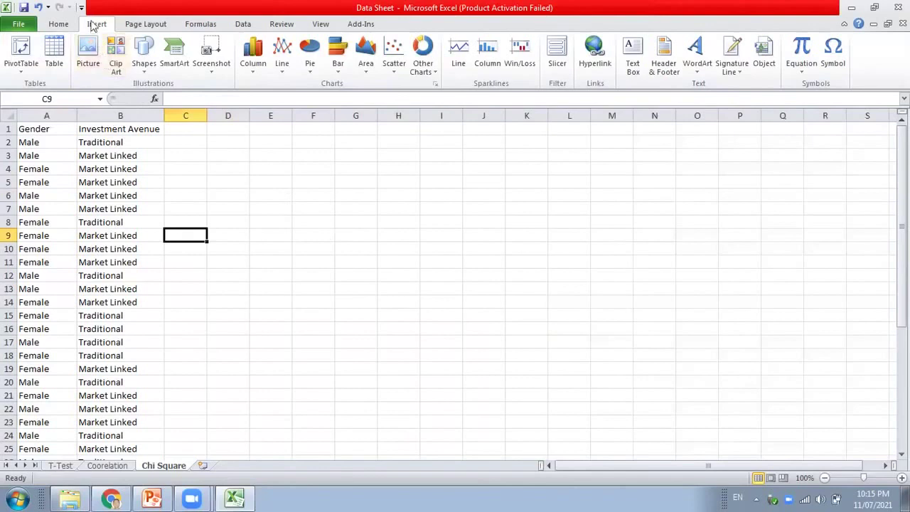
pyautogui.click(24, 75)
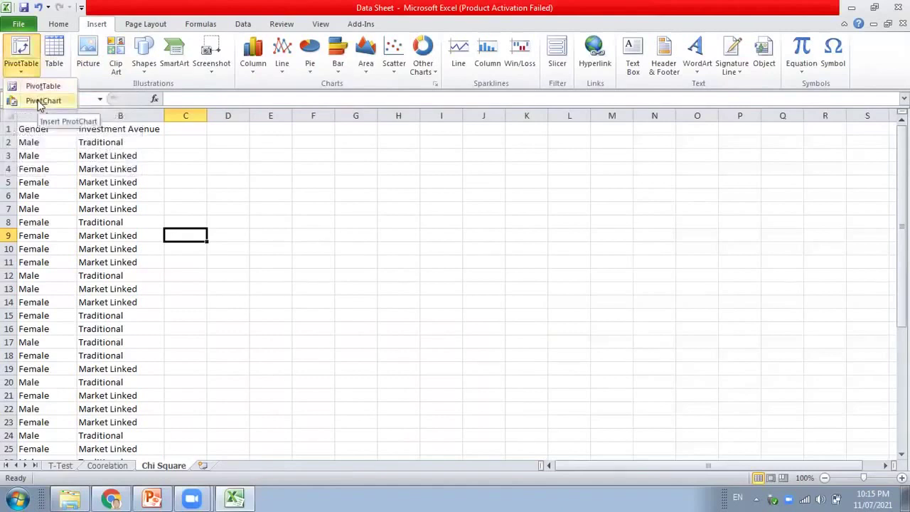
pyautogui.click(39, 102)
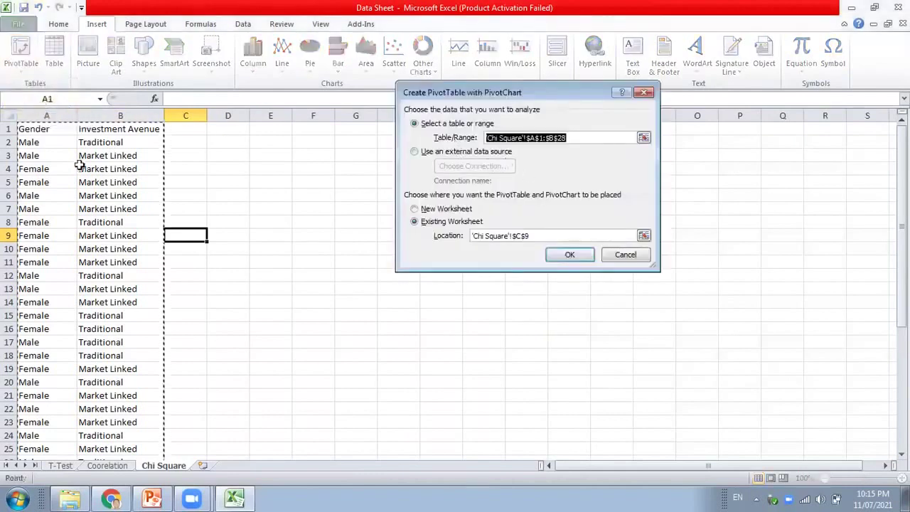
pyautogui.moveTo(51, 129); pyautogui.dragTo(130, 435)
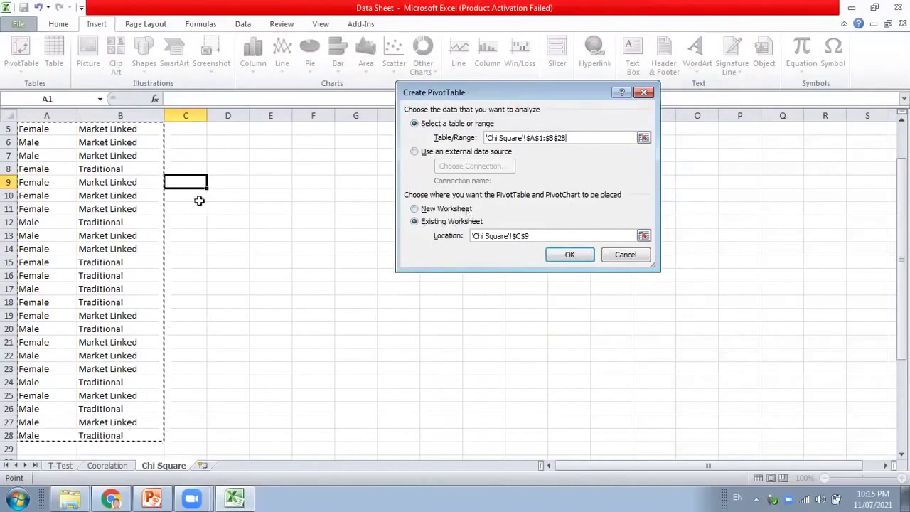
pyautogui.click(570, 254)
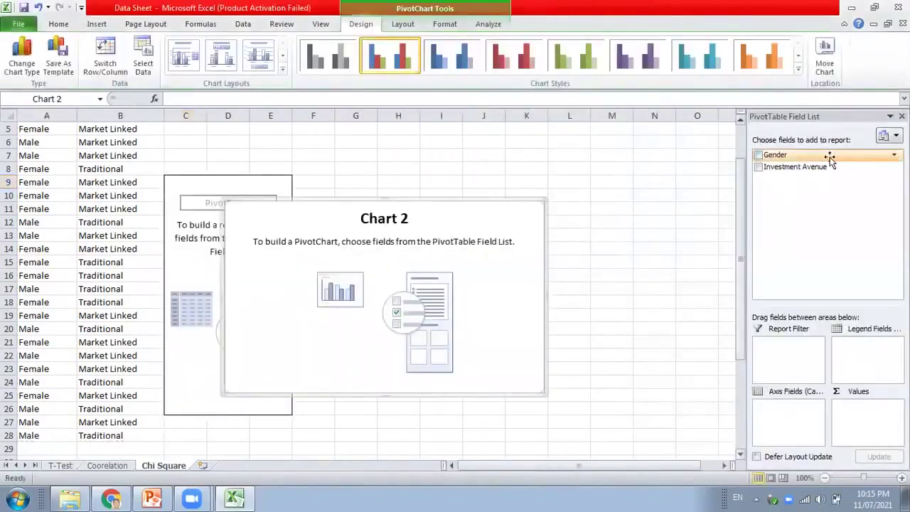
# Step: Assign Gender to the PivotChart's legend fields and Investment Avenue to both the axis fields and the values
pyautogui.moveTo(830, 158); pyautogui.dragTo(870, 357)
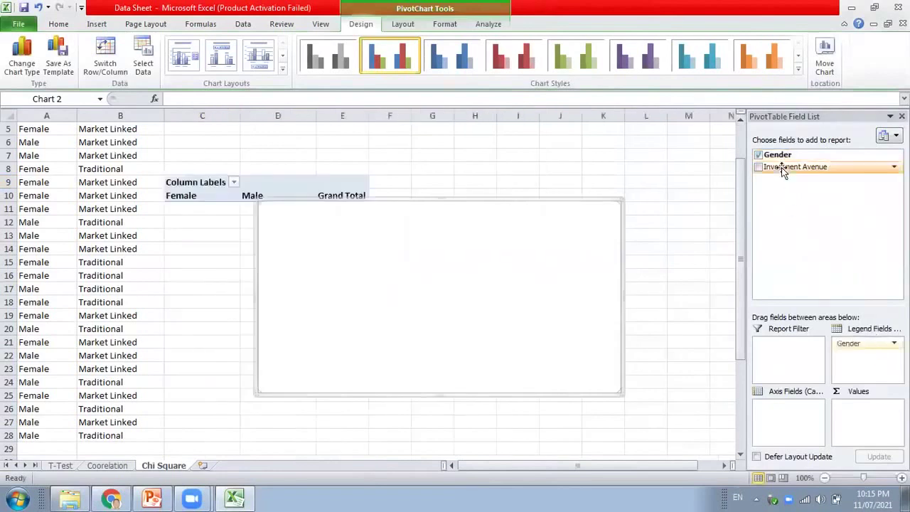
pyautogui.moveTo(782, 167); pyautogui.dragTo(789, 417)
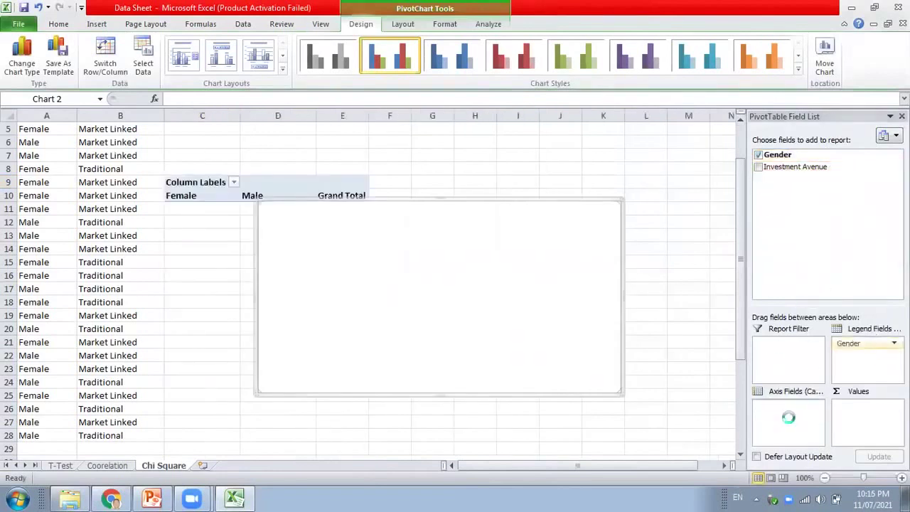
pyautogui.moveTo(783, 165); pyautogui.dragTo(868, 427)
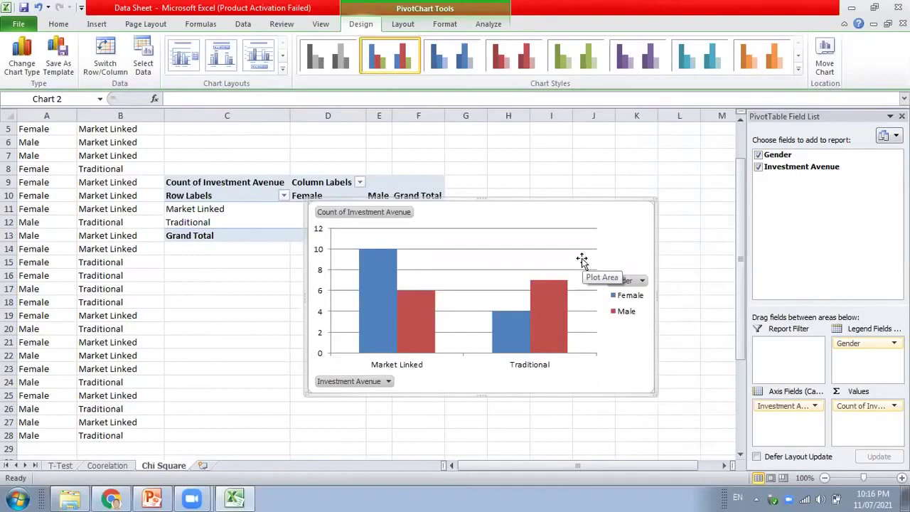
# Step: Give the PivotChart the orange chart style and the layout with a title, a legend above the bars and data labels
pyautogui.click(759, 64)
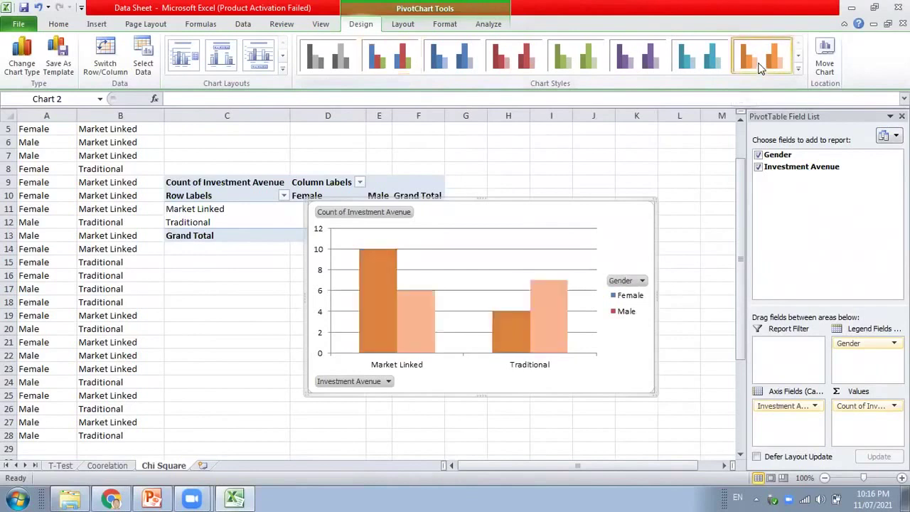
pyautogui.click(259, 55)
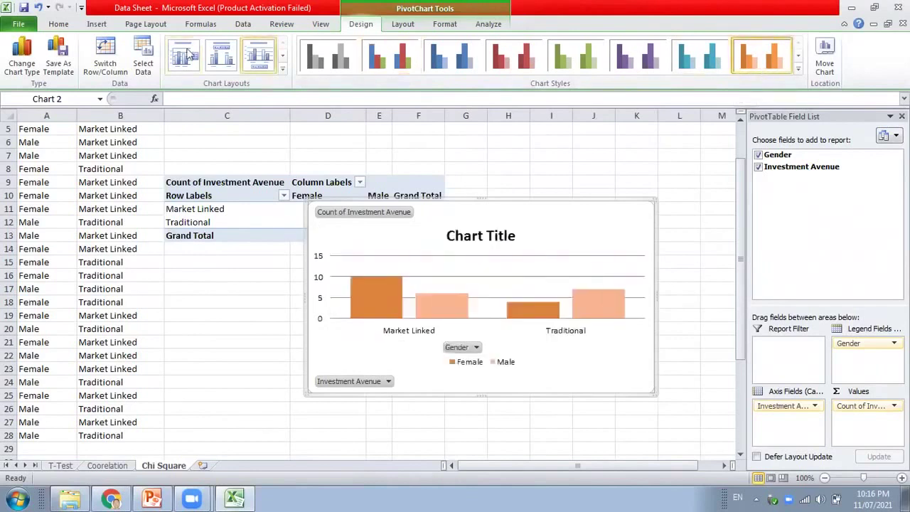
pyautogui.click(221, 56)
pyautogui.click(143, 58)
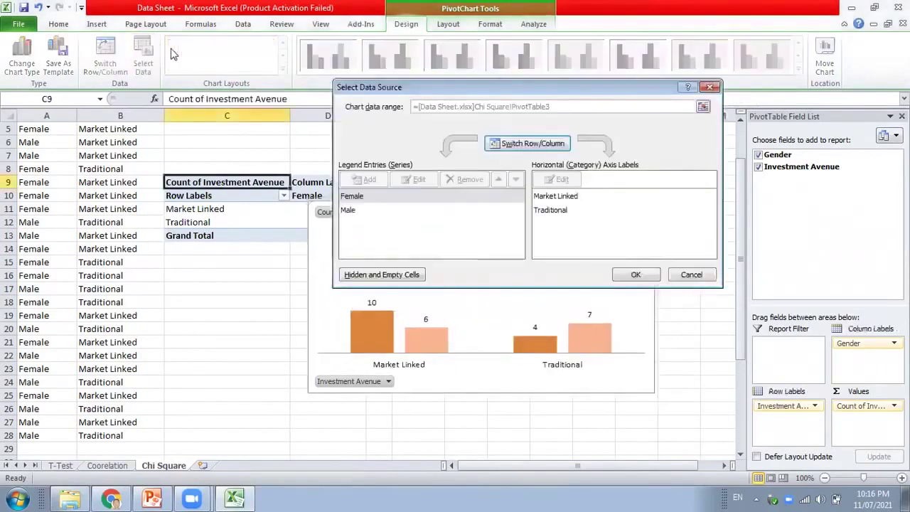
pyautogui.click(710, 88)
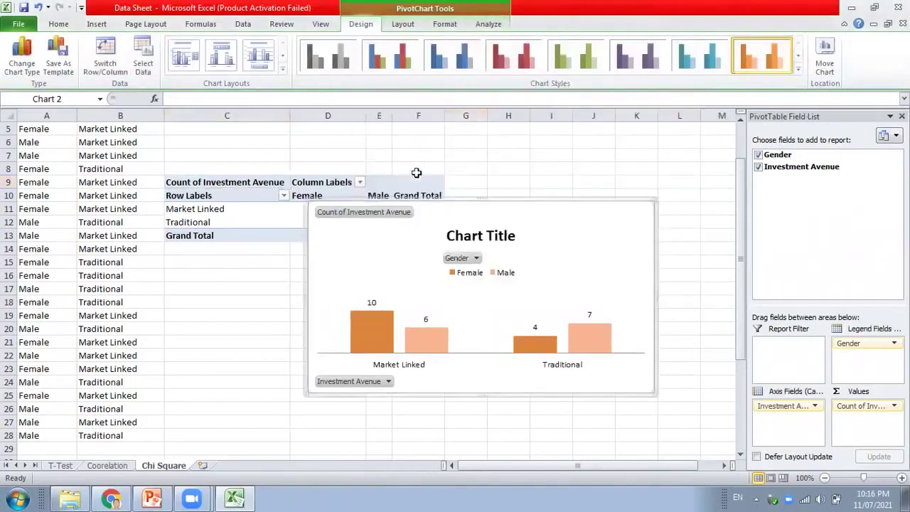
# Step: Replace the PivotChart's placeholder title with Gender
pyautogui.click(505, 237)
pyautogui.doubleClick(505, 237)
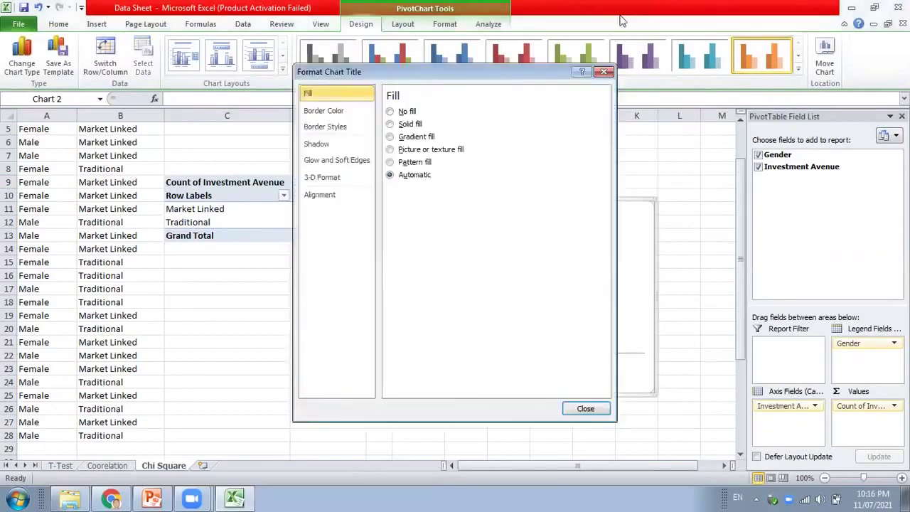
pyautogui.click(612, 71)
pyautogui.doubleClick(495, 236)
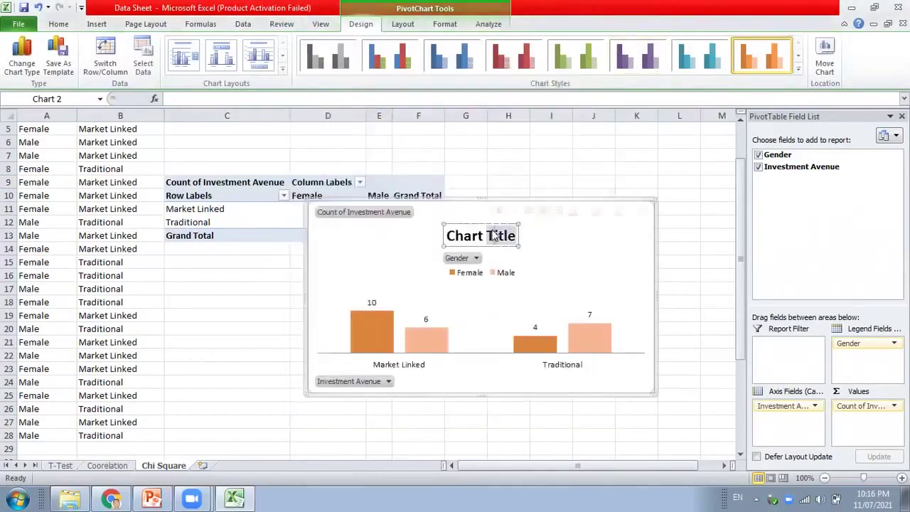
pyautogui.press('BackSpace')
pyautogui.press('BackSpace')
pyautogui.press('BackSpace')
pyautogui.press('BackSpace')
pyautogui.press('BackSpace')
pyautogui.press('BackSpace')
pyautogui.press('BackSpace')
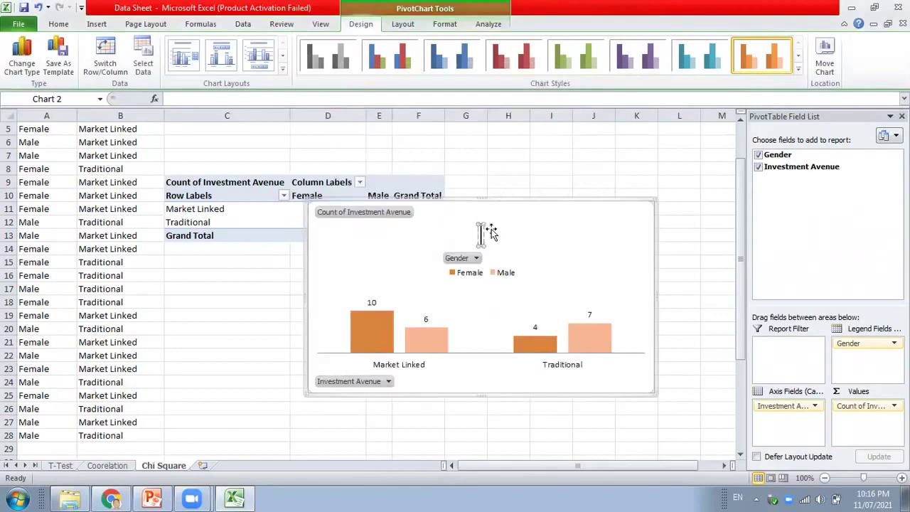
pyautogui.write('Gend')
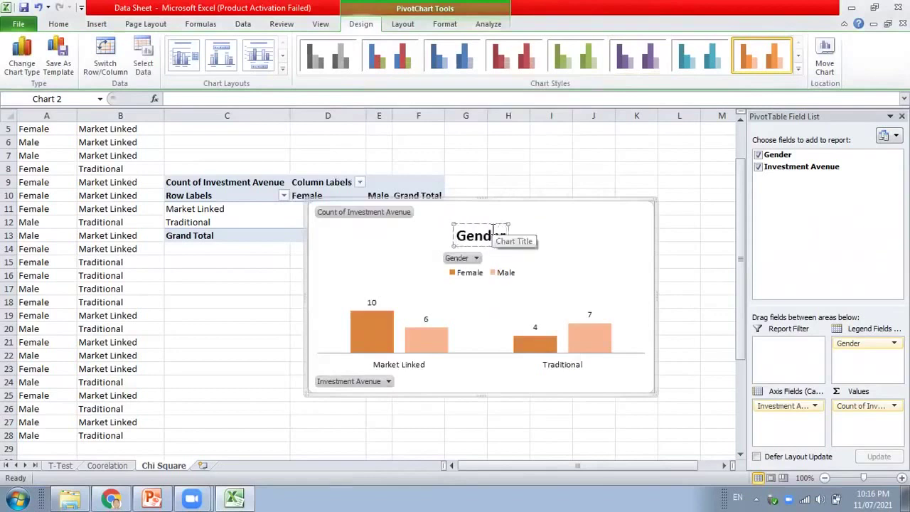
pyautogui.write('er')
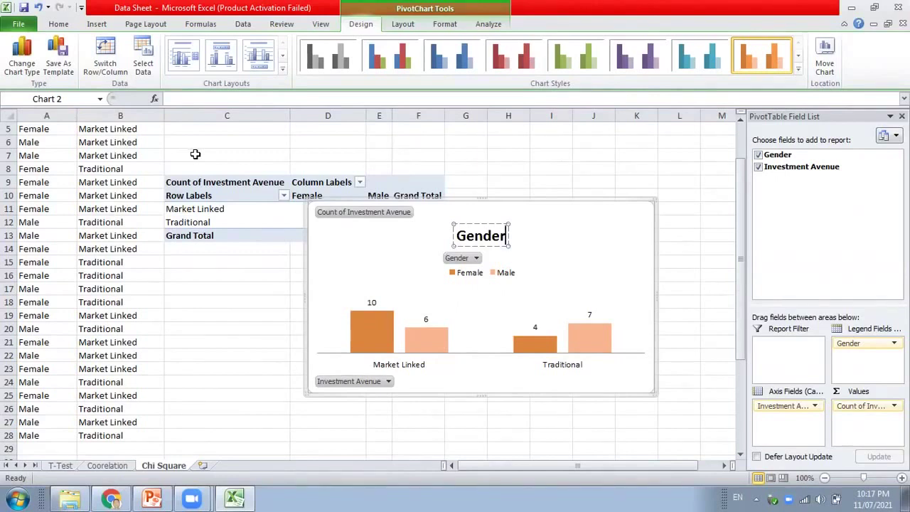
# Step: Switch to the M.Com RM Ch.3 presentation in PowerPoint and run the slide show from the References slide to the Thank You slide
pyautogui.click(152, 498)
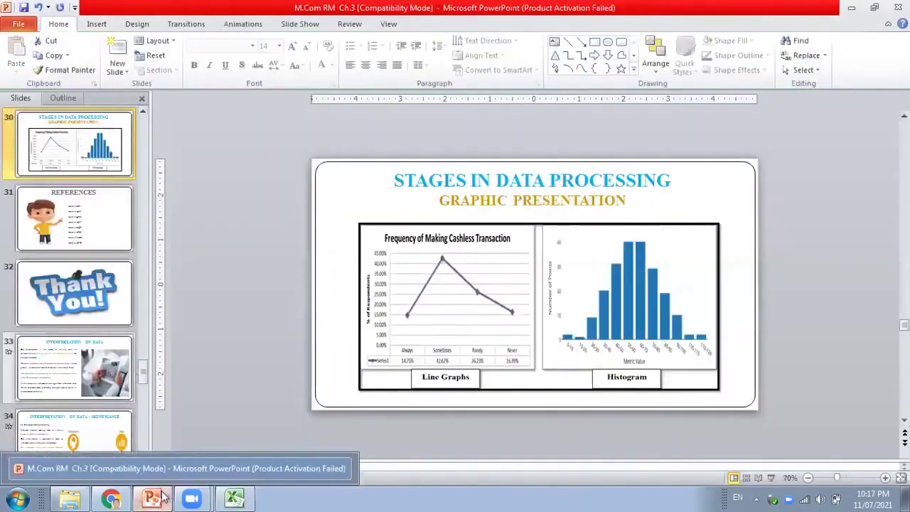
pyautogui.click(163, 497)
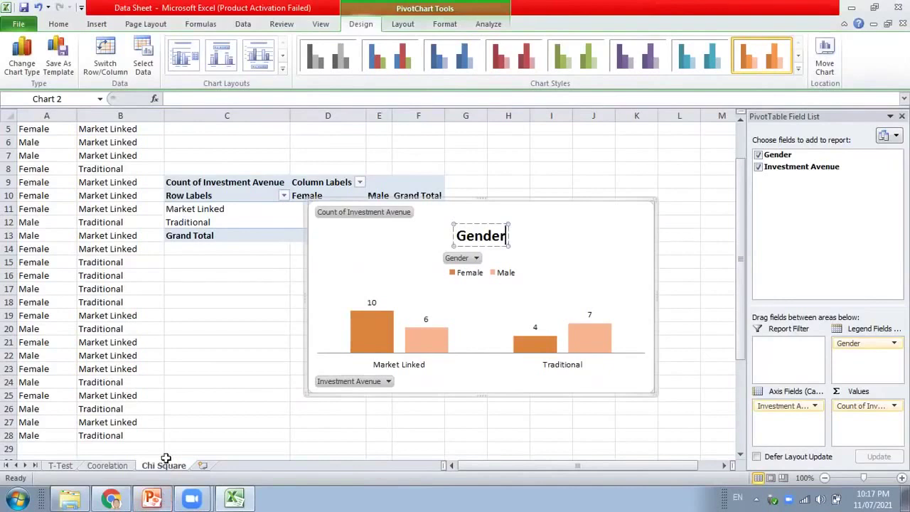
pyautogui.click(159, 498)
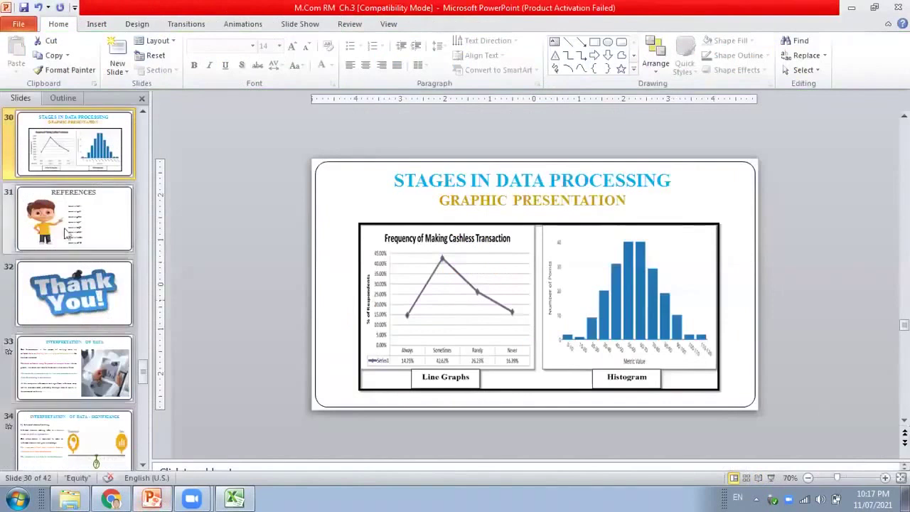
pyautogui.scroll(-1, 481, 351)
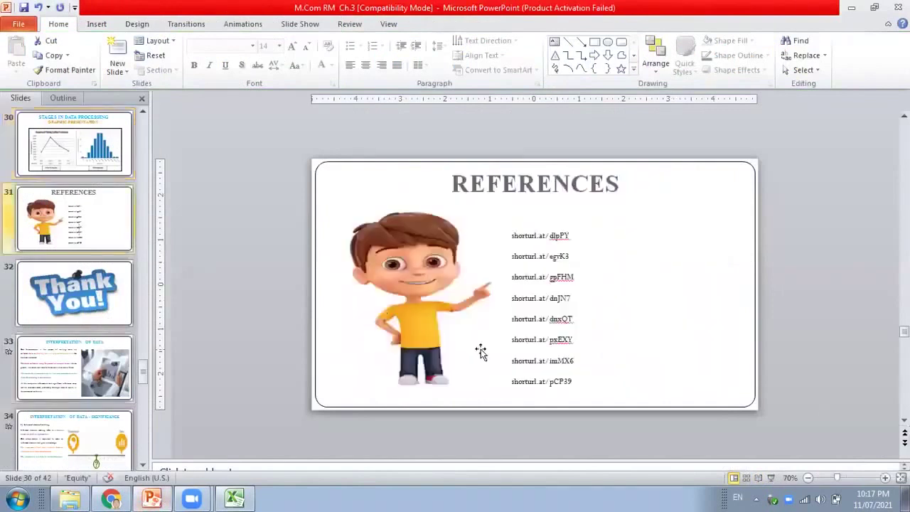
pyautogui.click(774, 478)
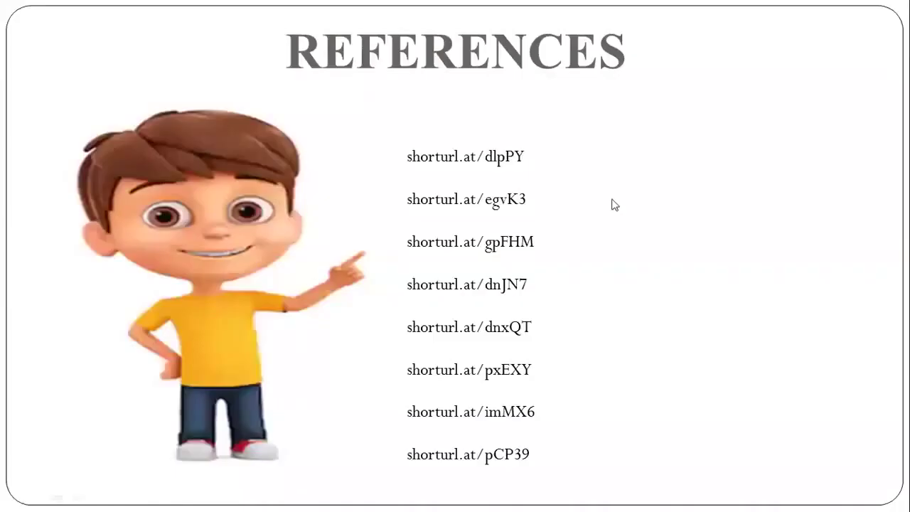
pyautogui.click(615, 204)
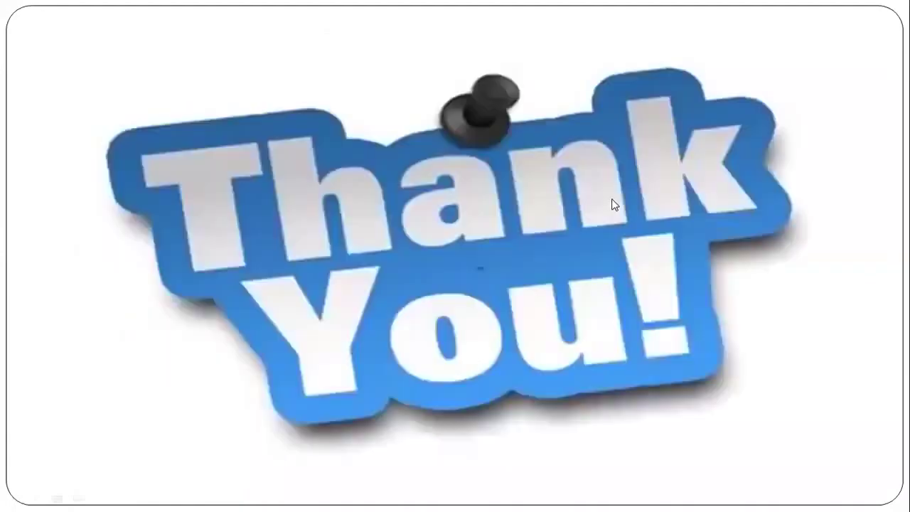